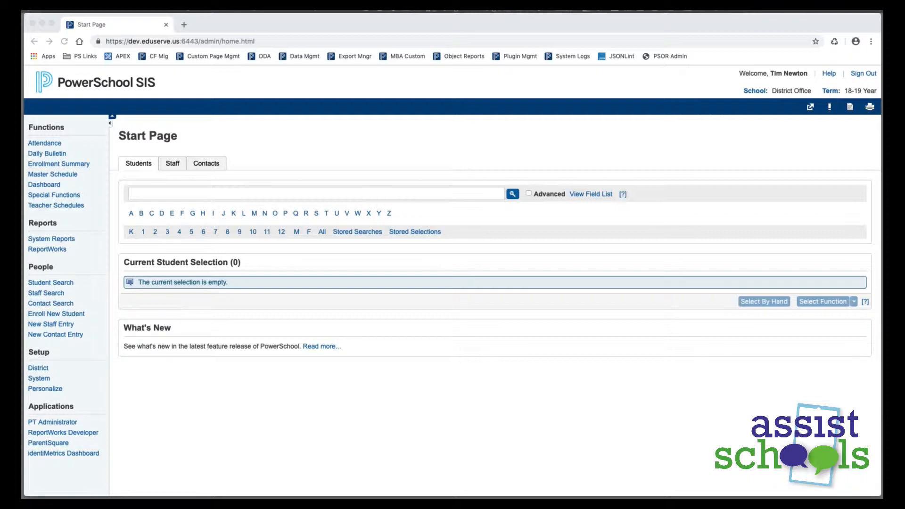
# Open the Custom Field Data Migration page from the system administration's page and data management settings
pyautogui.click(696, 140)
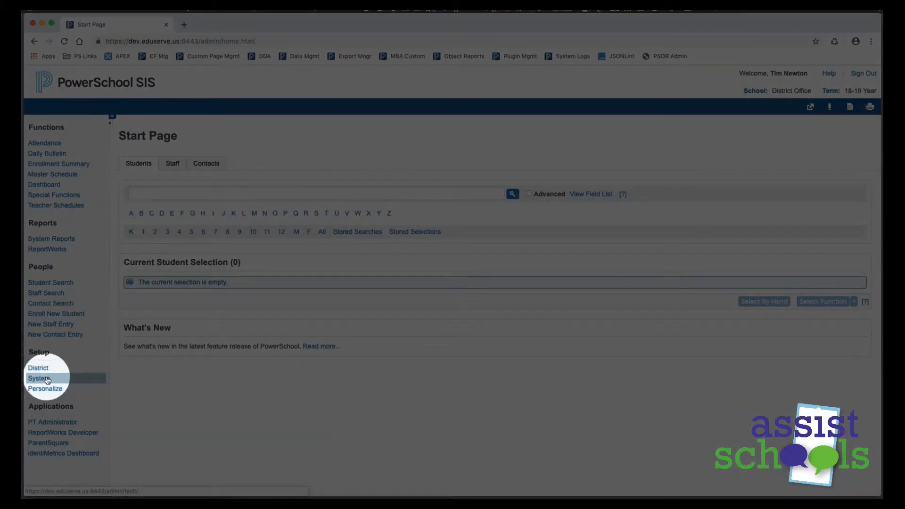
pyautogui.click(44, 379)
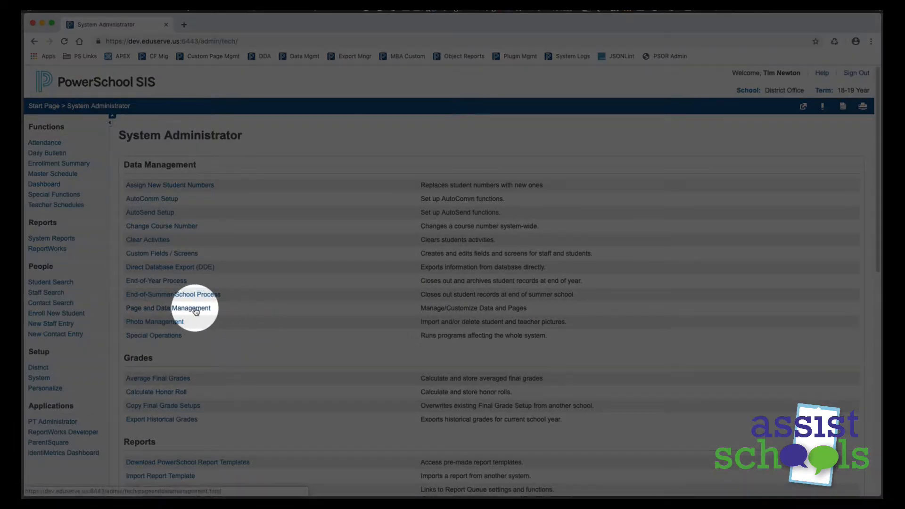
pyautogui.click(196, 309)
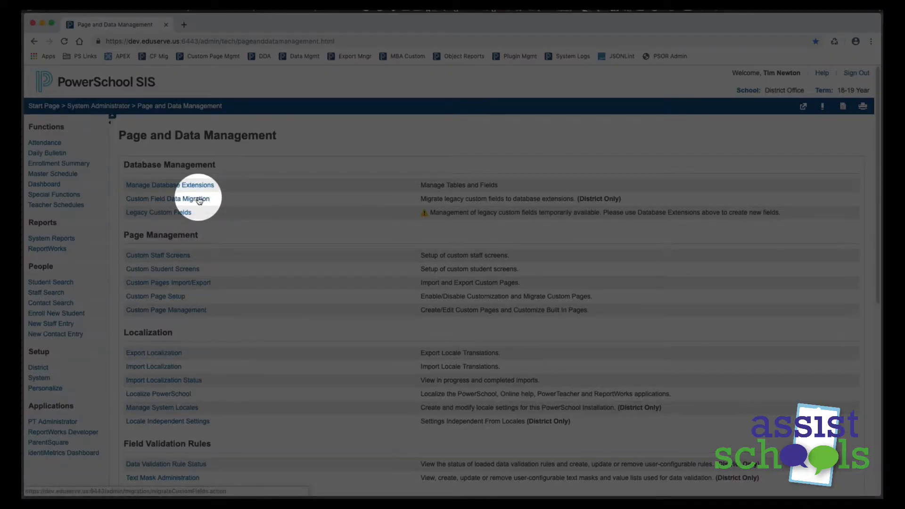
pyautogui.click(199, 199)
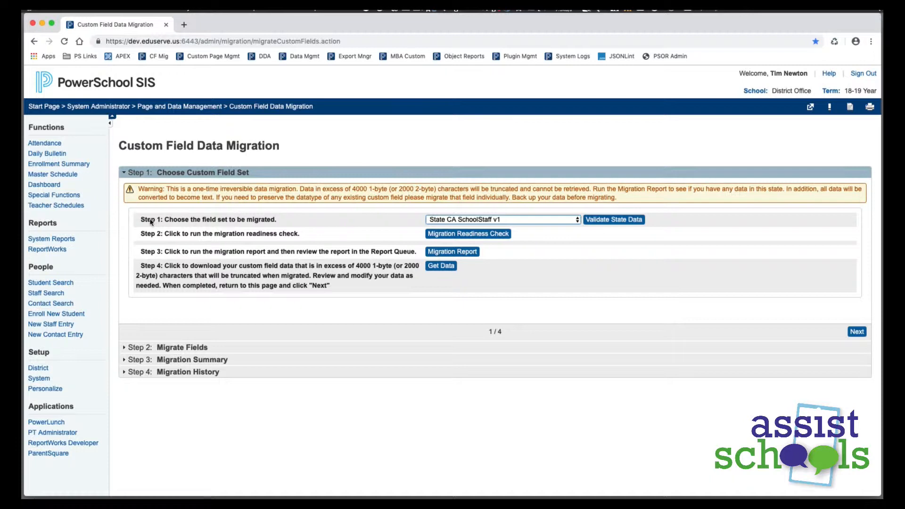
# Choose the State CA SchoolStaff v1 field set, validate its state data, and return to the data migration page
pyautogui.click(514, 222)
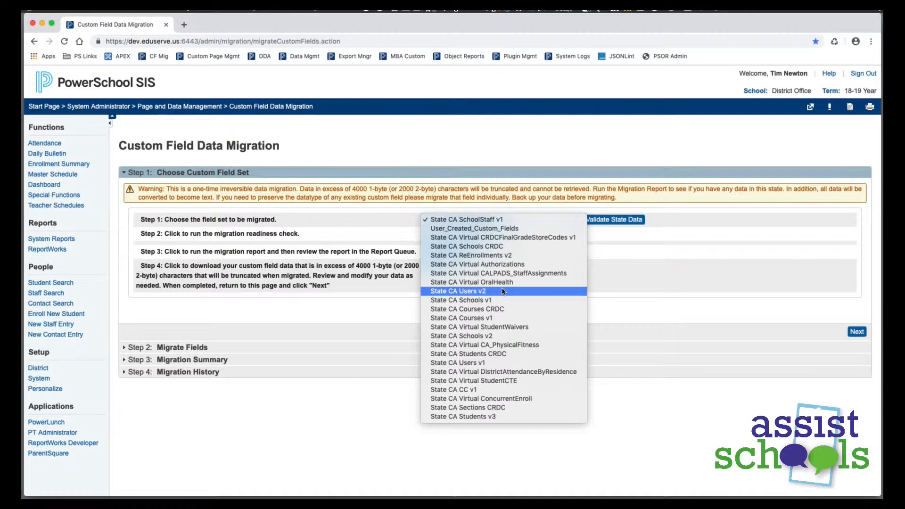
pyautogui.click(505, 224)
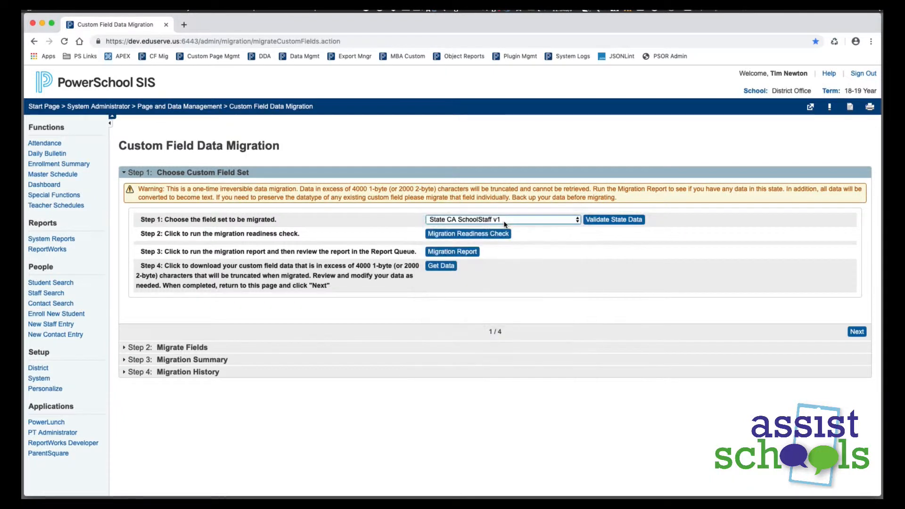
pyautogui.click(624, 225)
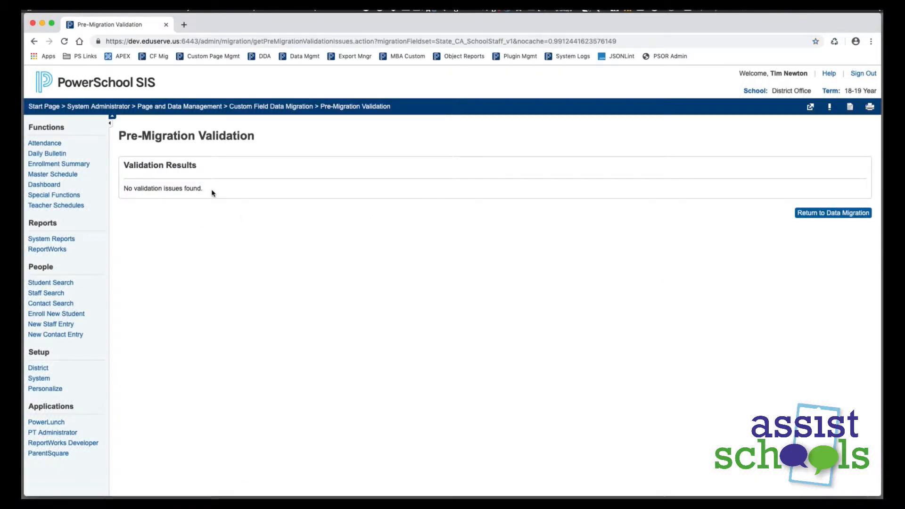
pyautogui.moveTo(206, 191); pyautogui.dragTo(127, 192)
pyautogui.click(156, 242)
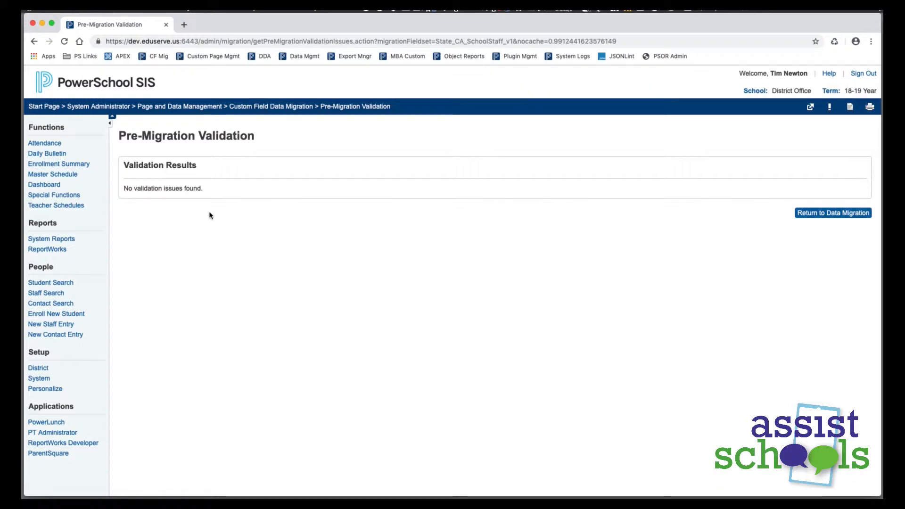
pyautogui.click(817, 215)
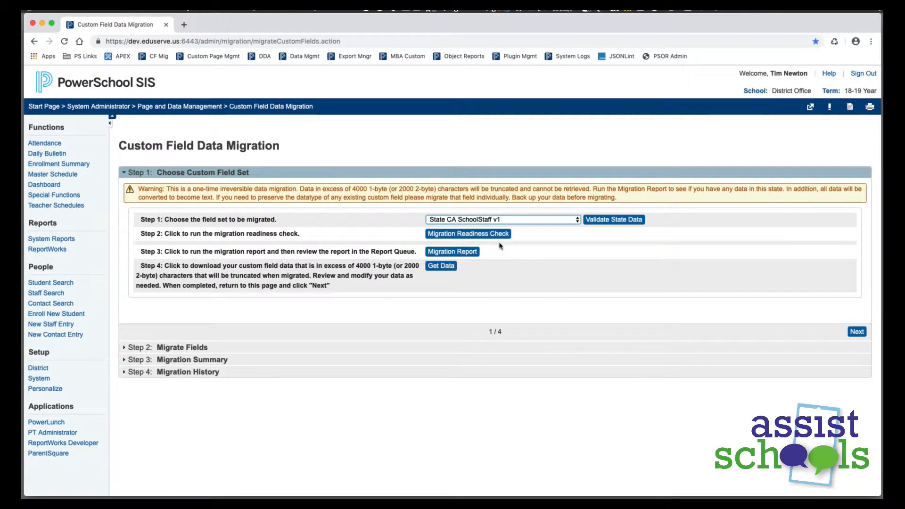
# Run the migration readiness check on State CA SchoolStaff v1 and migrate its fields
pyautogui.click(455, 234)
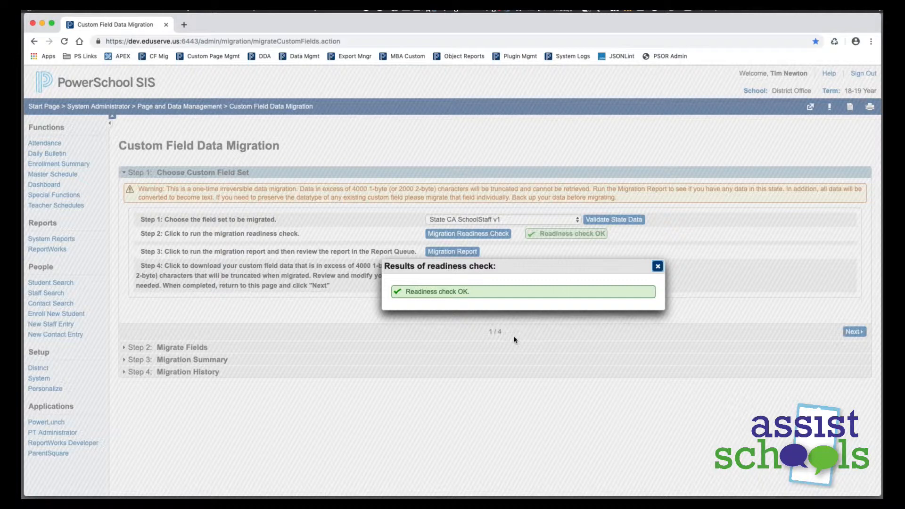
pyautogui.click(658, 267)
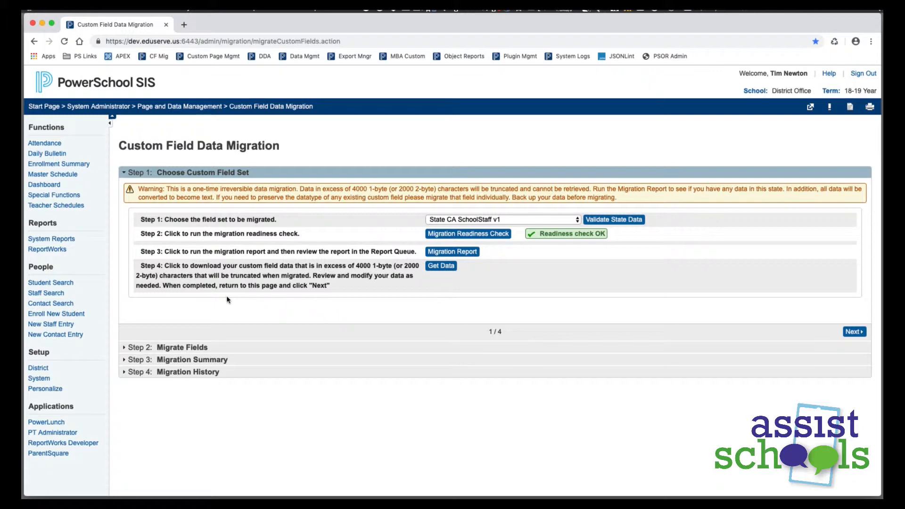
pyautogui.click(854, 333)
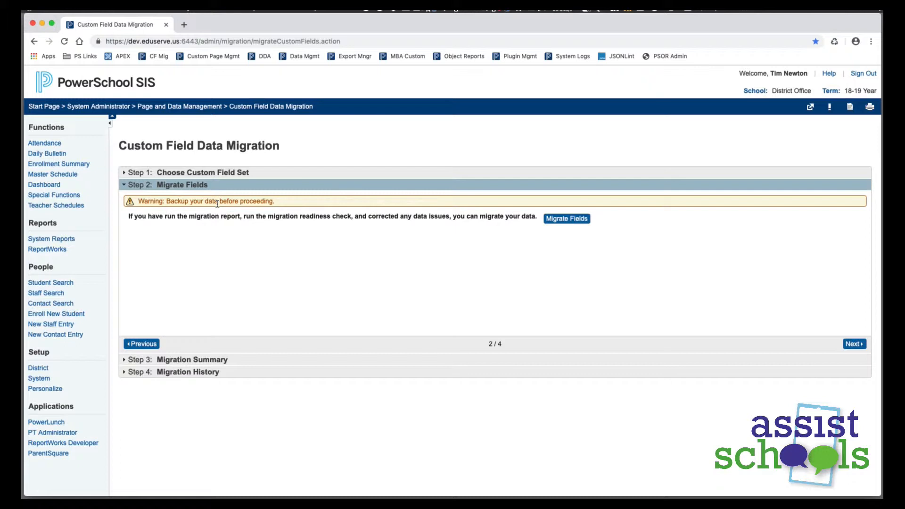
pyautogui.click(565, 219)
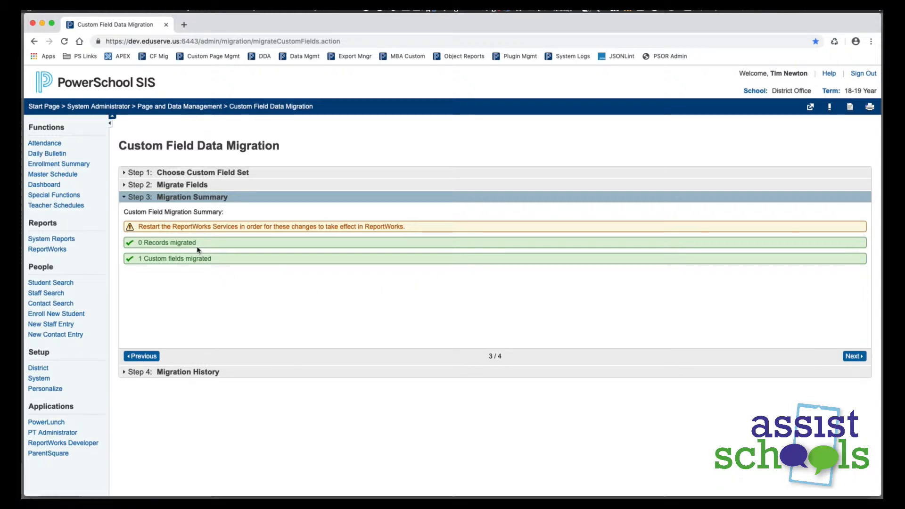
# Review the migration summary for State CA SchoolStaff v1 and the history of migrations already performed
pyautogui.moveTo(144, 244); pyautogui.dragTo(242, 295)
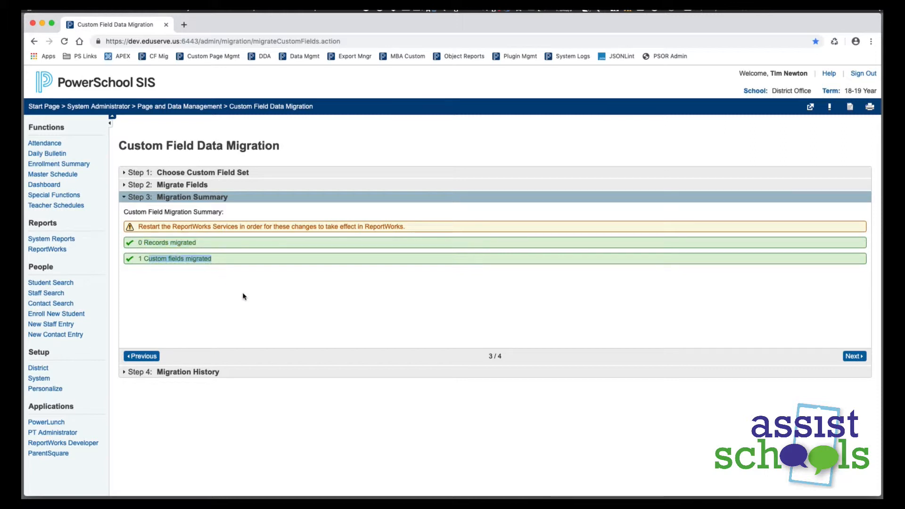
pyautogui.click(852, 356)
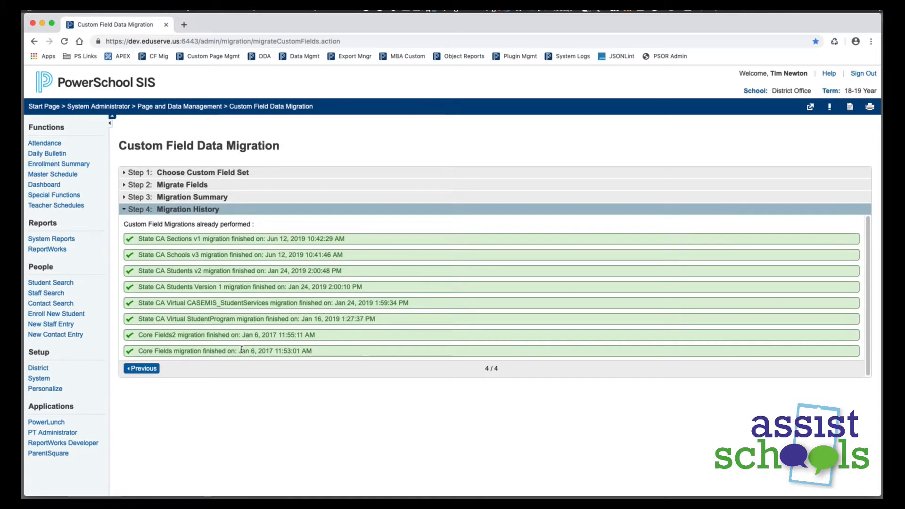
pyautogui.moveTo(150, 351); pyautogui.dragTo(201, 319)
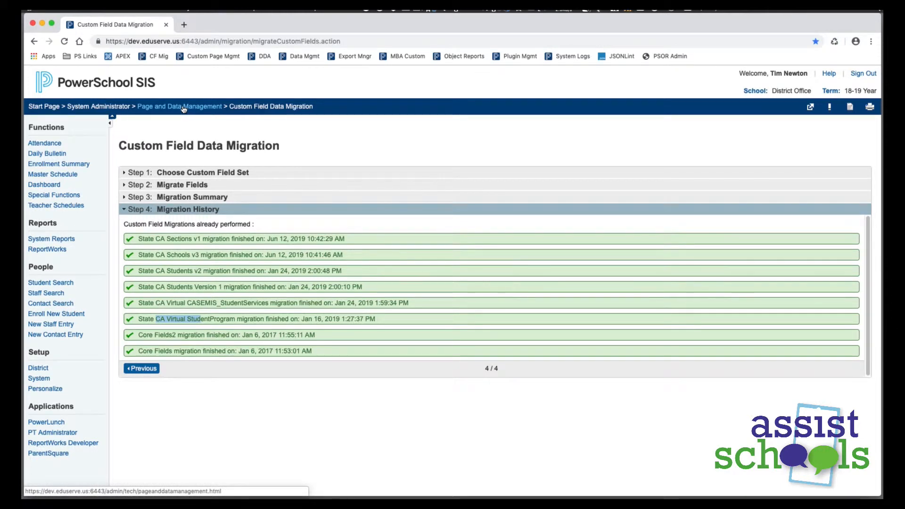
# Restart Custom Field Data Migration with the User_Created_Custom_Fields set and run its readiness check and migration report
pyautogui.click(169, 110)
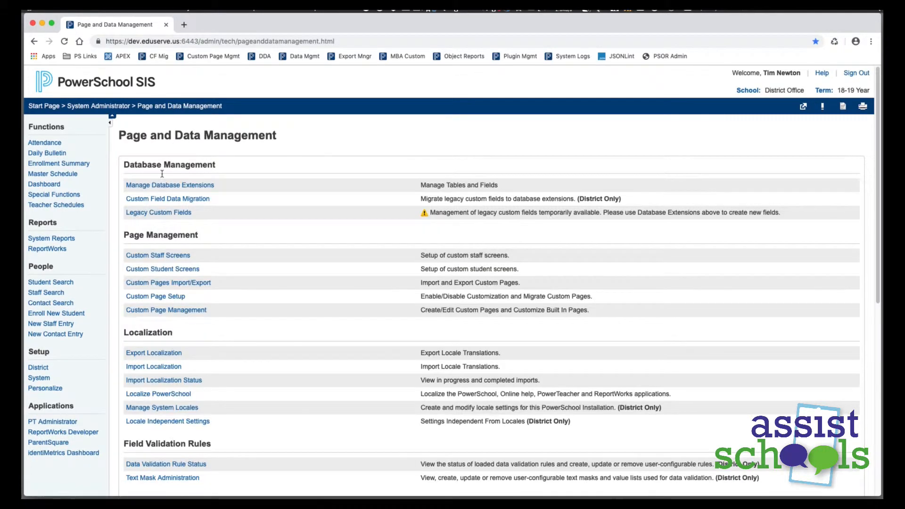
pyautogui.click(135, 199)
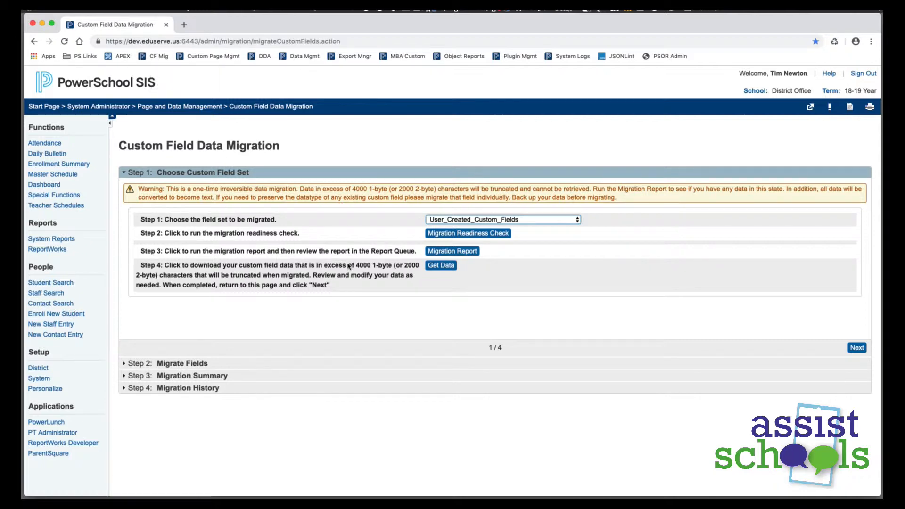
pyautogui.click(514, 220)
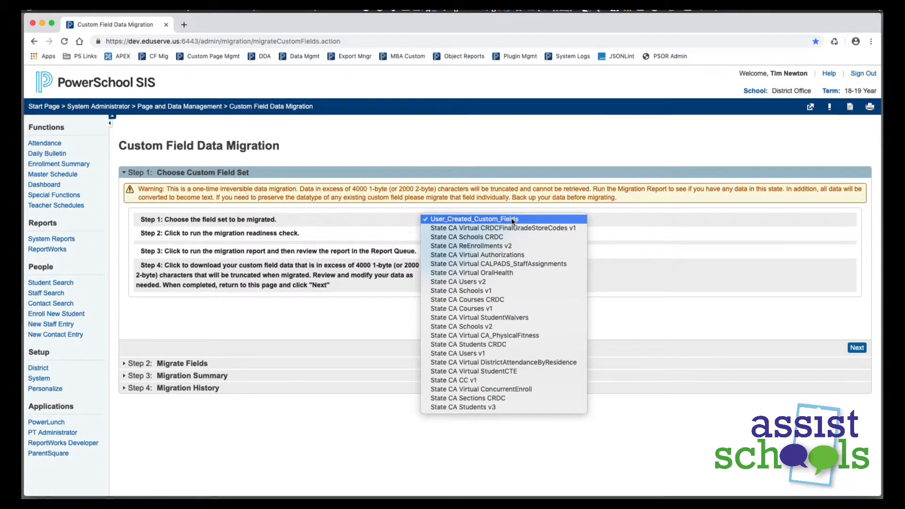
pyautogui.click(512, 220)
pyautogui.click(471, 233)
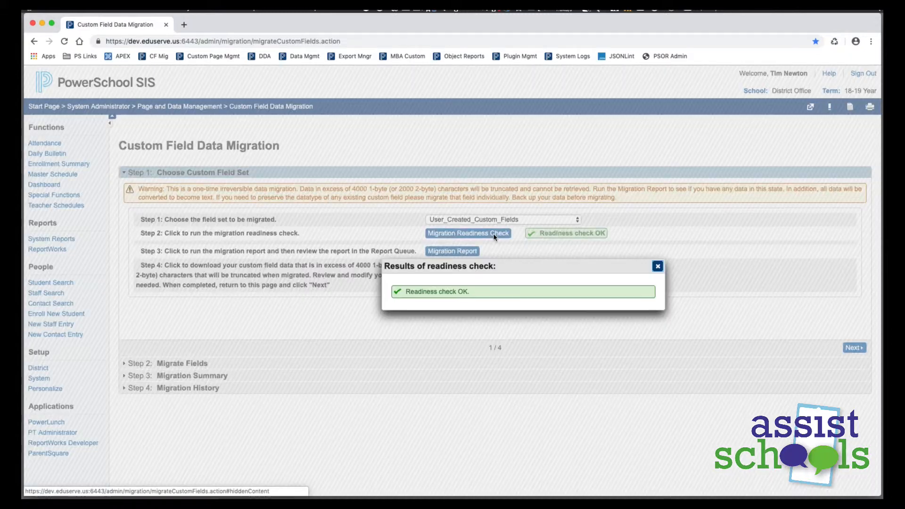
pyautogui.click(657, 267)
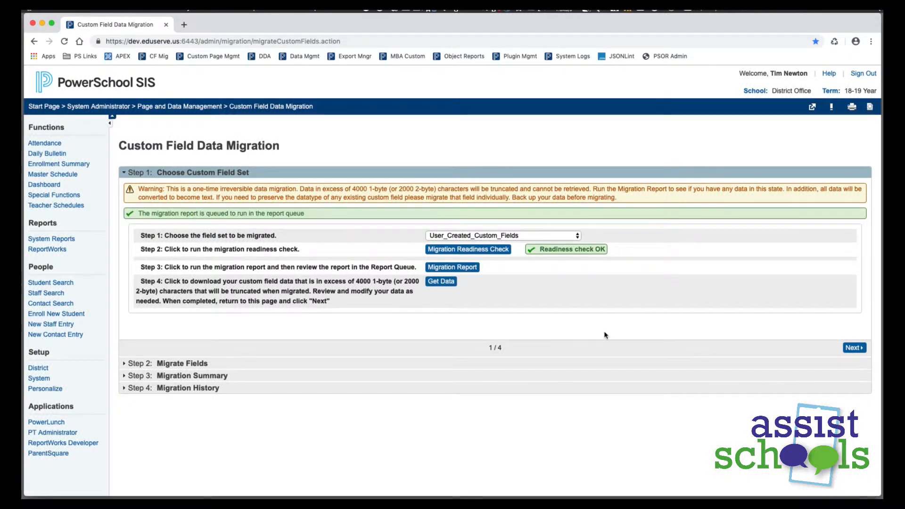
# Migrate the User_Created_Custom_Fields set and open the migration history from its summary
pyautogui.click(854, 347)
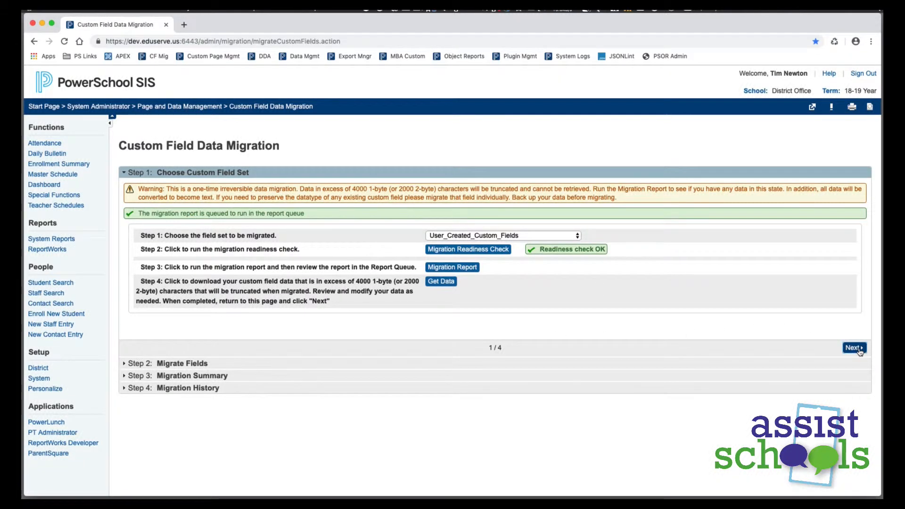
pyautogui.click(570, 222)
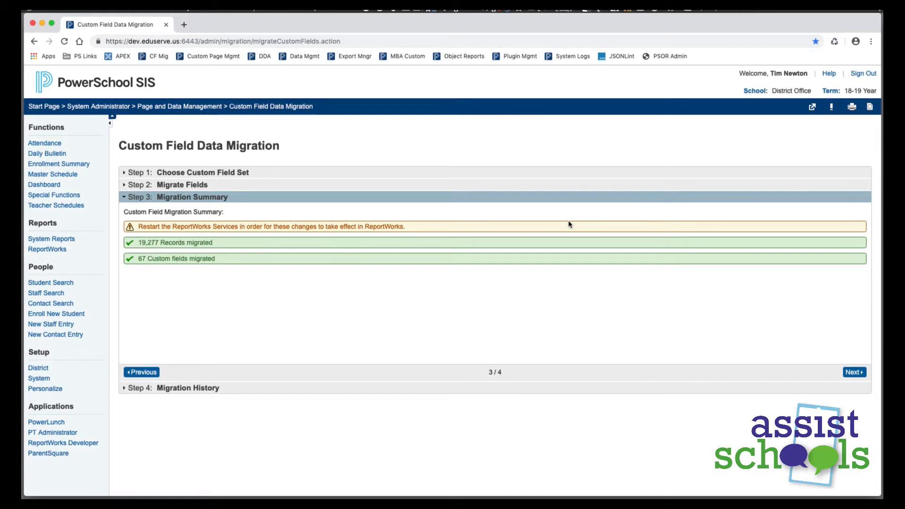
pyautogui.click(853, 372)
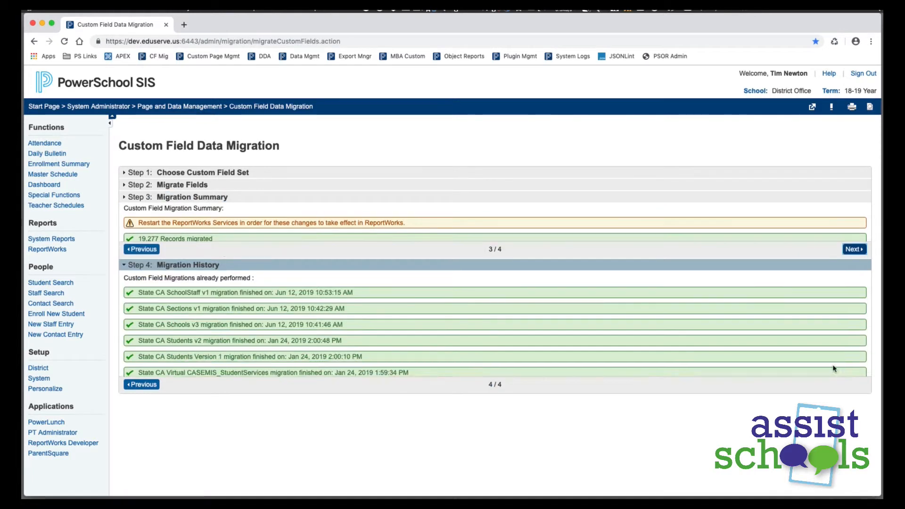
# Restart Custom Field Data Migration with State CA Virtual CALPADS_StaffAssignments, validate its state data, and return to the migration page
pyautogui.click(175, 107)
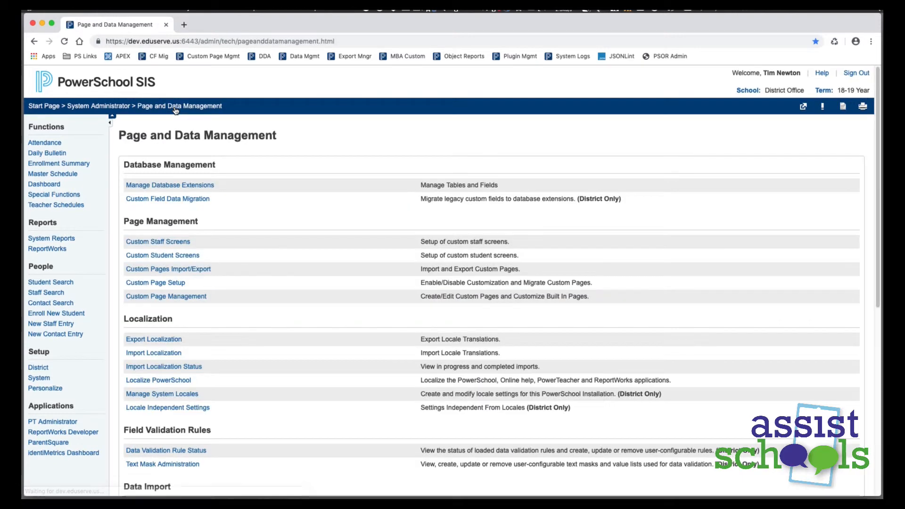
pyautogui.click(167, 200)
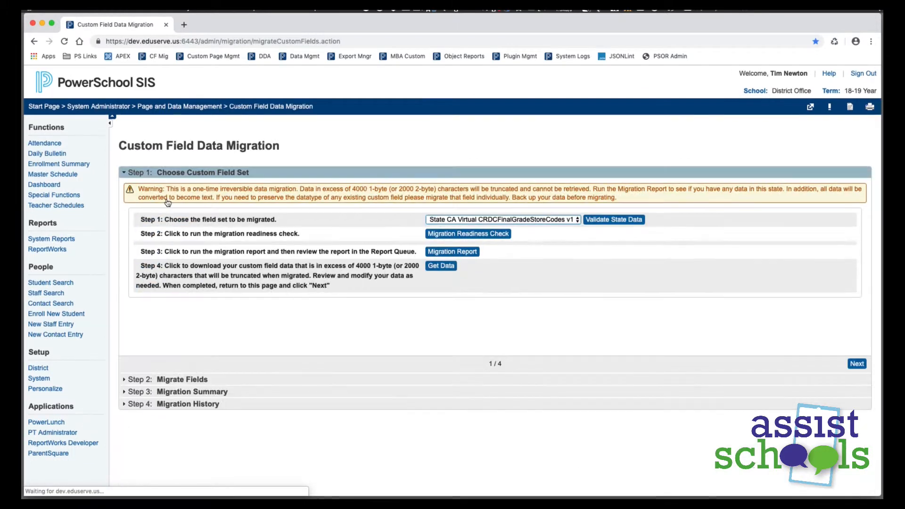
pyautogui.click(491, 219)
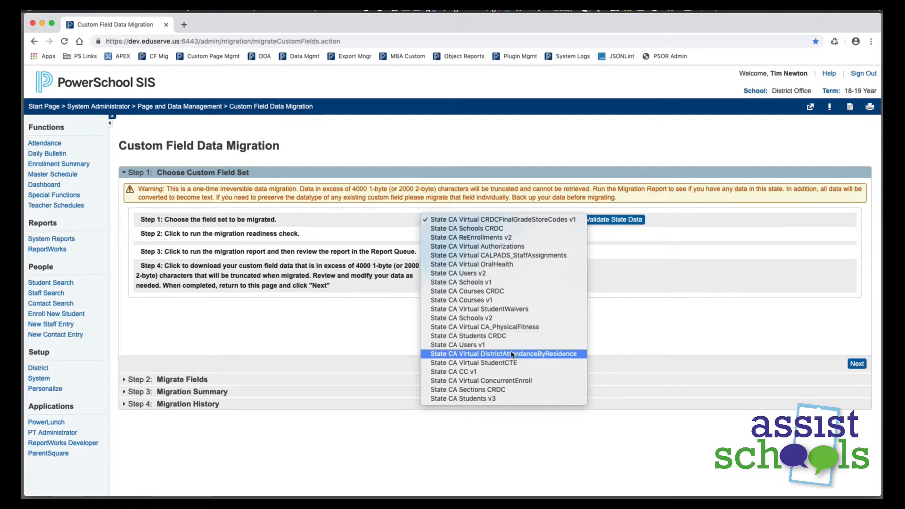
pyautogui.click(536, 257)
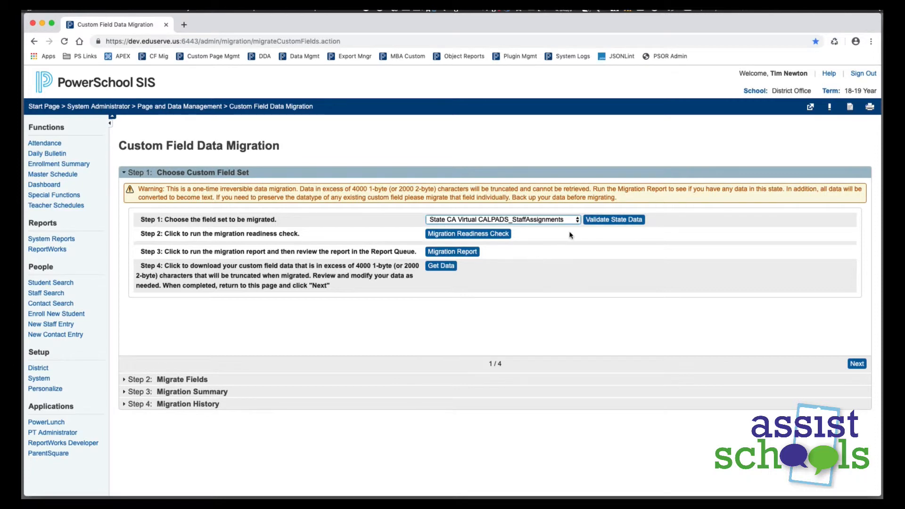
pyautogui.click(608, 220)
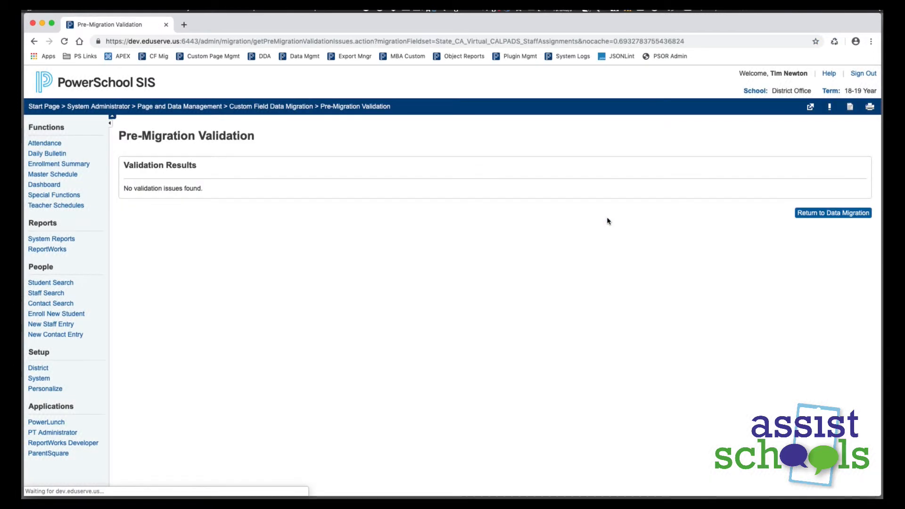
pyautogui.click(846, 217)
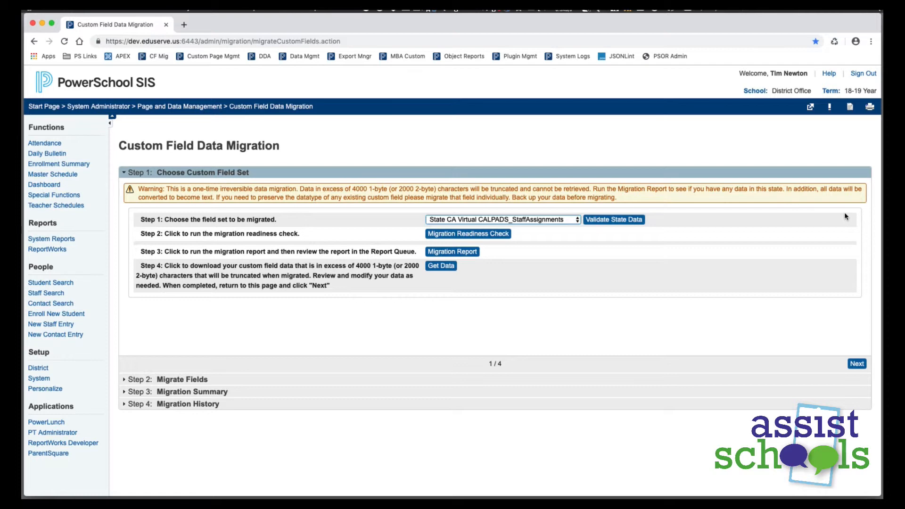
# Run the readiness check on State CA Virtual CALPADS_StaffAssignments and migrate its fields
pyautogui.click(509, 234)
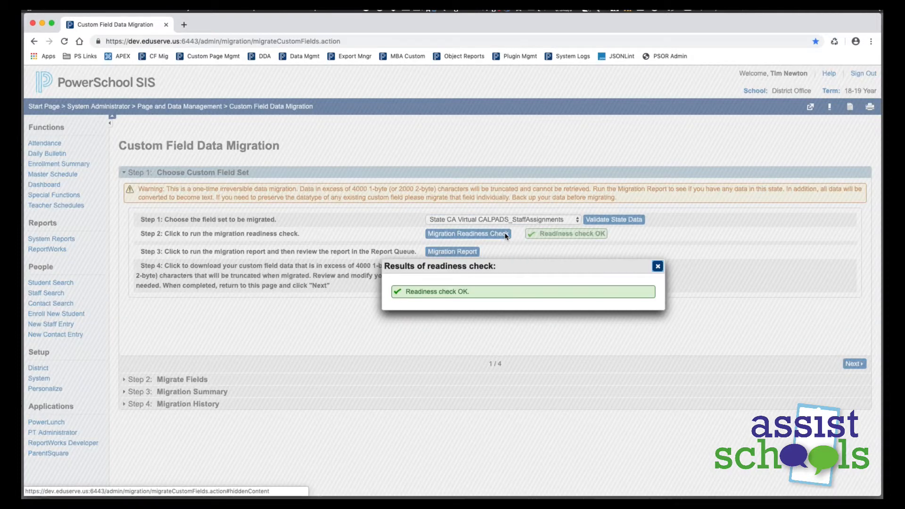
pyautogui.click(656, 268)
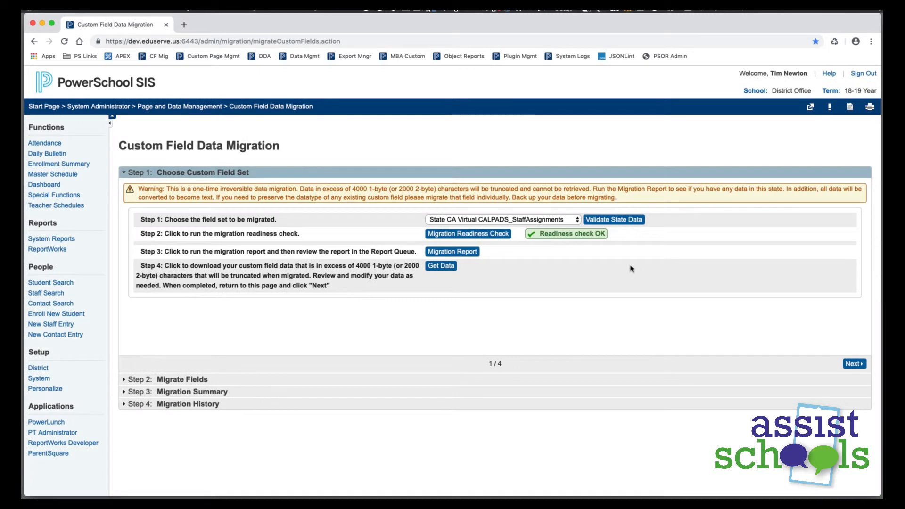
pyautogui.click(852, 364)
pyautogui.click(567, 218)
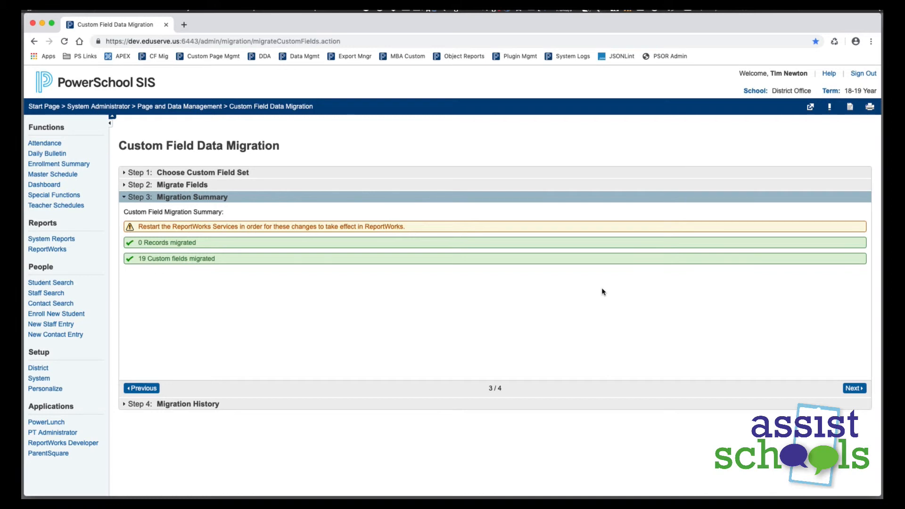
# Reopen Custom Field Data Migration to look over the field sets still available for migration, and return to the start page
pyautogui.click(172, 108)
pyautogui.click(162, 200)
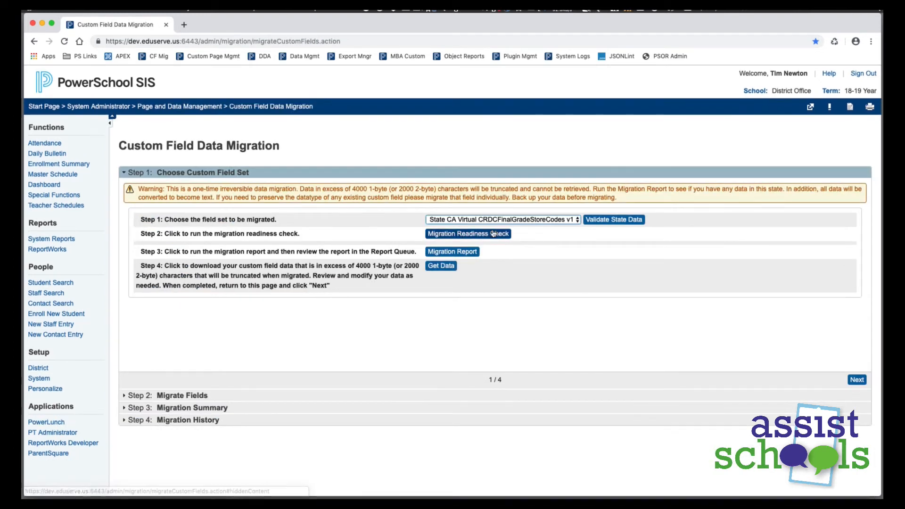
pyautogui.click(502, 219)
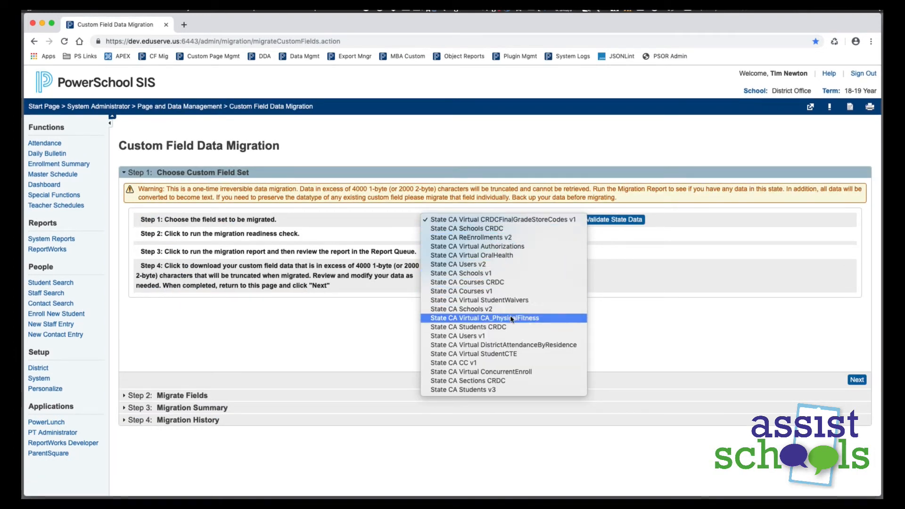
pyautogui.click(538, 405)
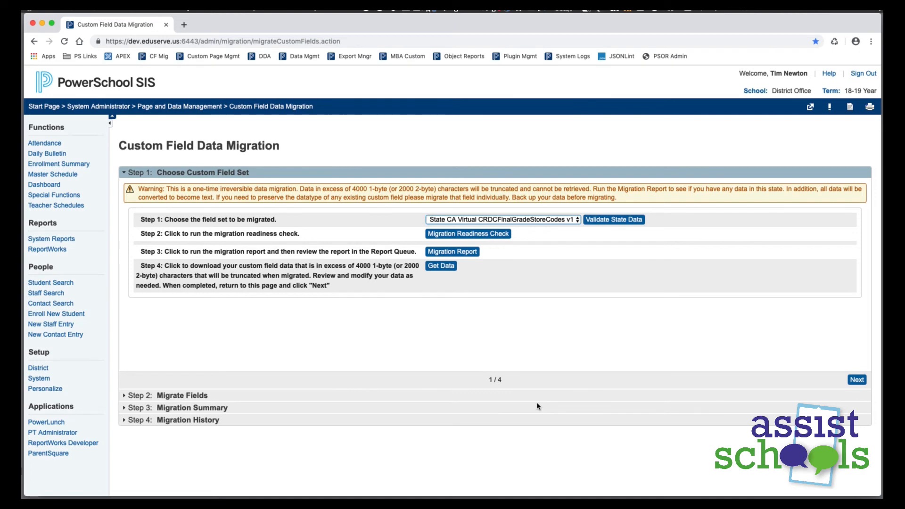
pyautogui.click(93, 80)
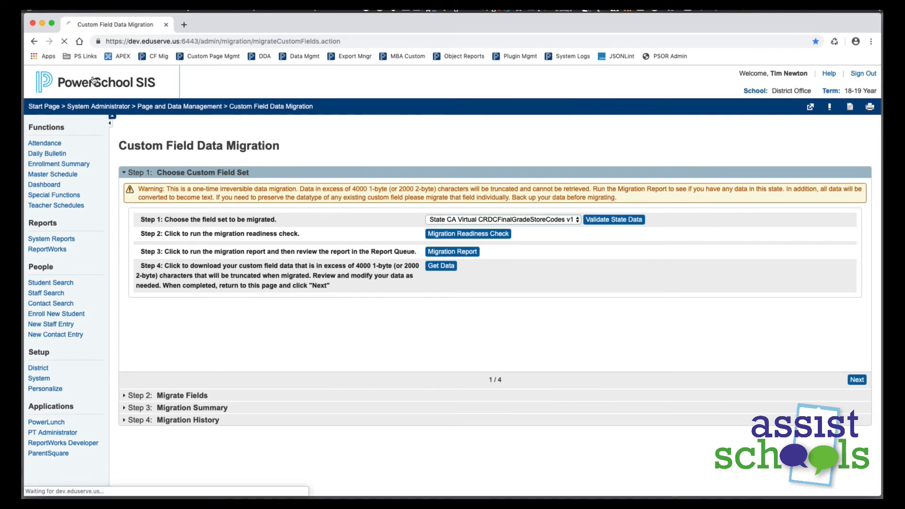